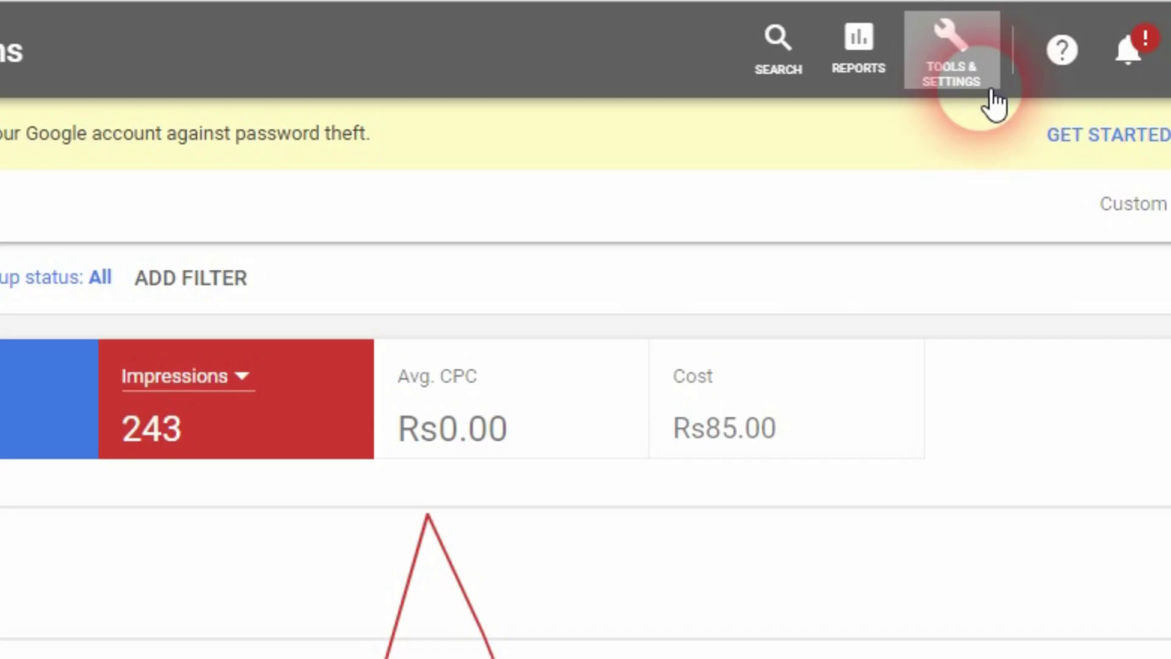
Open Billing settings from the Tools & Settings menu.
{"action": "left_click", "coordinate": [994, 103]}
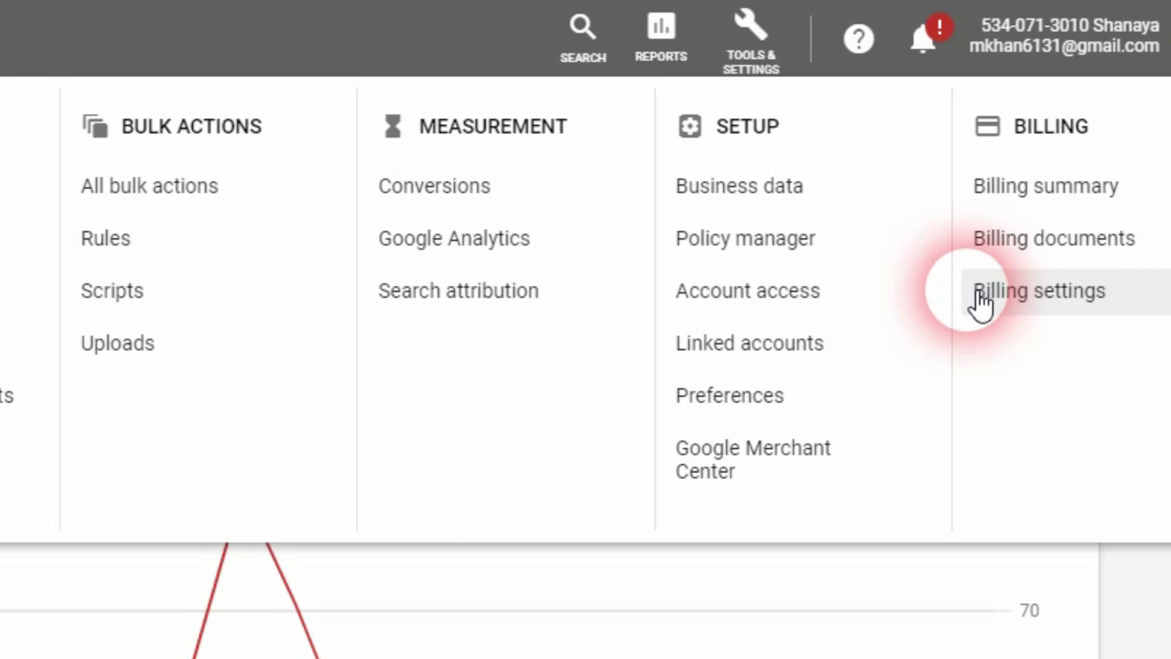
{"action": "left_click", "coordinate": [980, 305]}
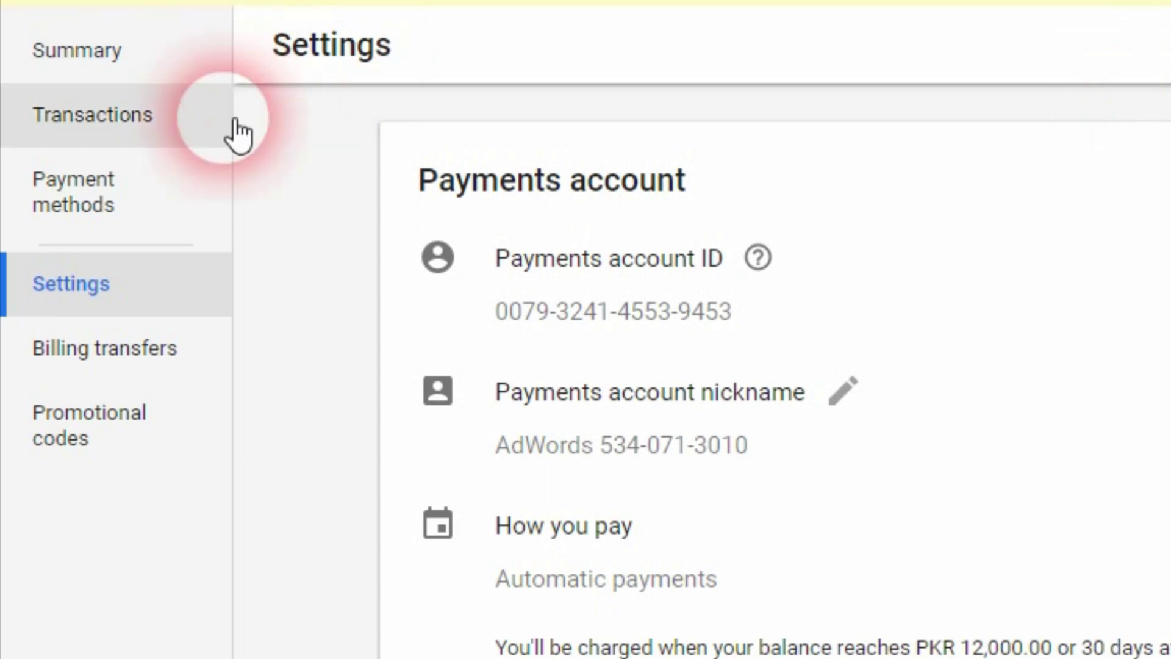
Go to Payment methods to view the primary Mastercard ending 6420.
{"action": "left_click", "coordinate": [228, 207]}
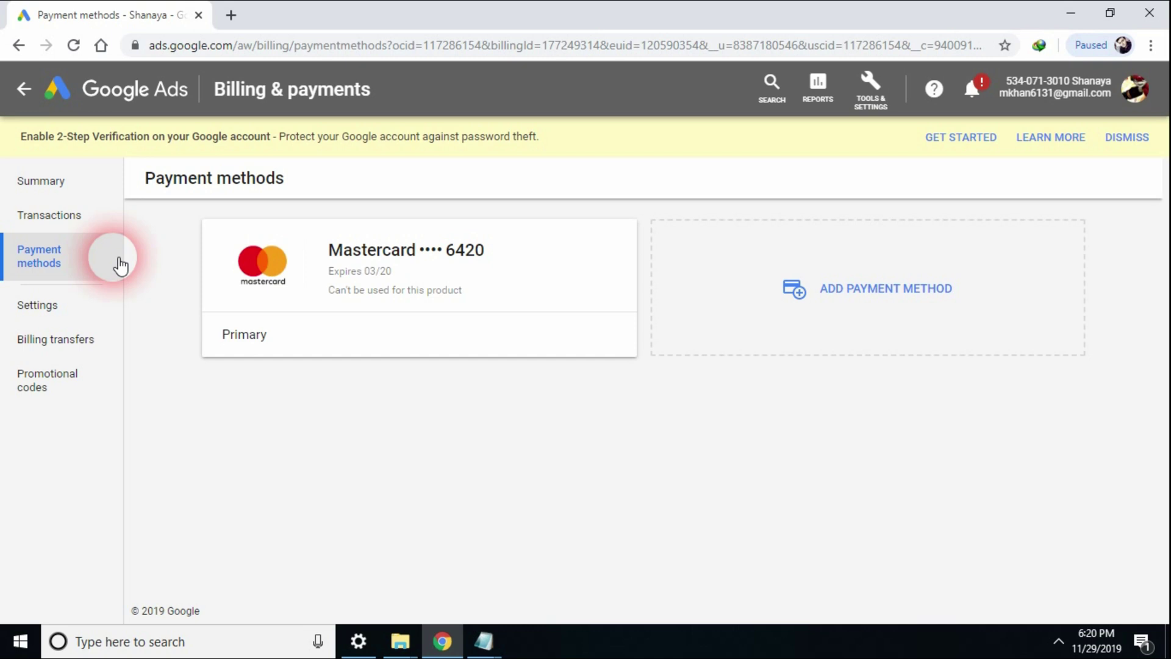
Add a new card with its number, expiry, CVC and a Lahore 54760 billing address.
{"action": "left_click", "coordinate": [959, 323]}
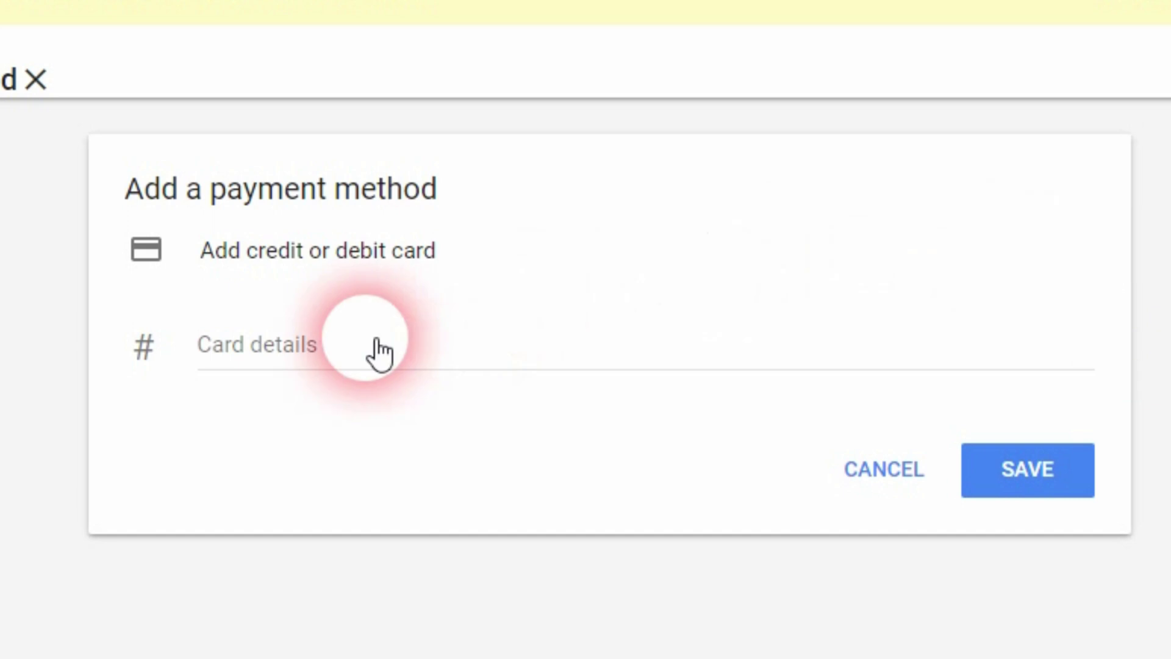
{"action": "left_click", "coordinate": [380, 352]}
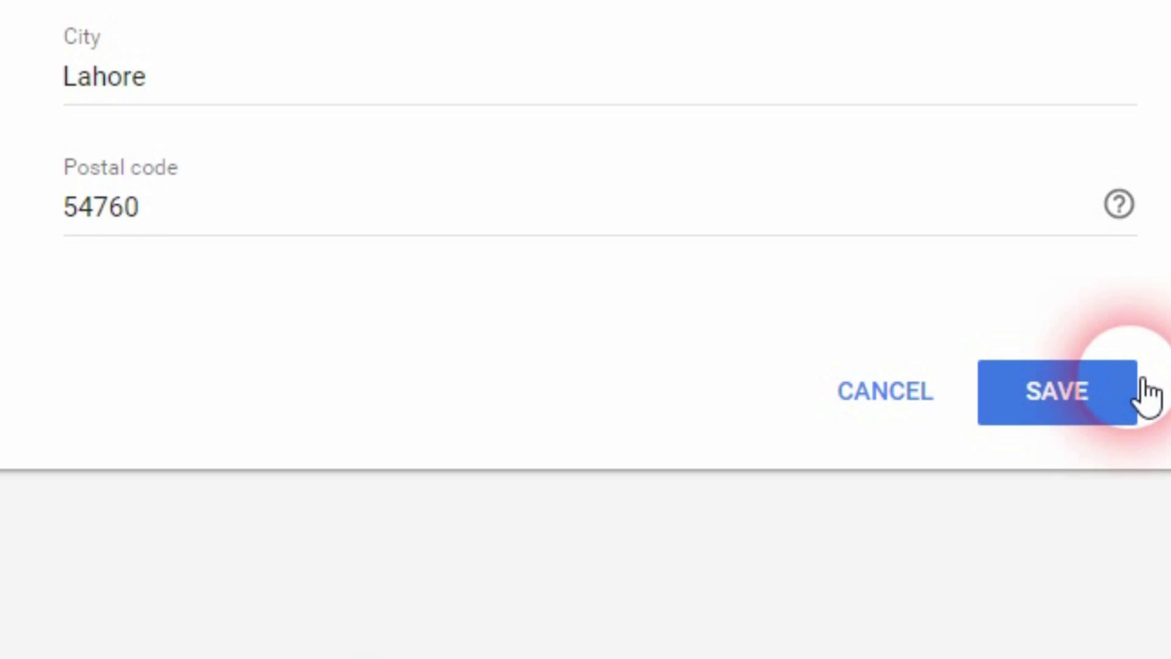
{"action": "left_click", "coordinate": [1146, 380]}
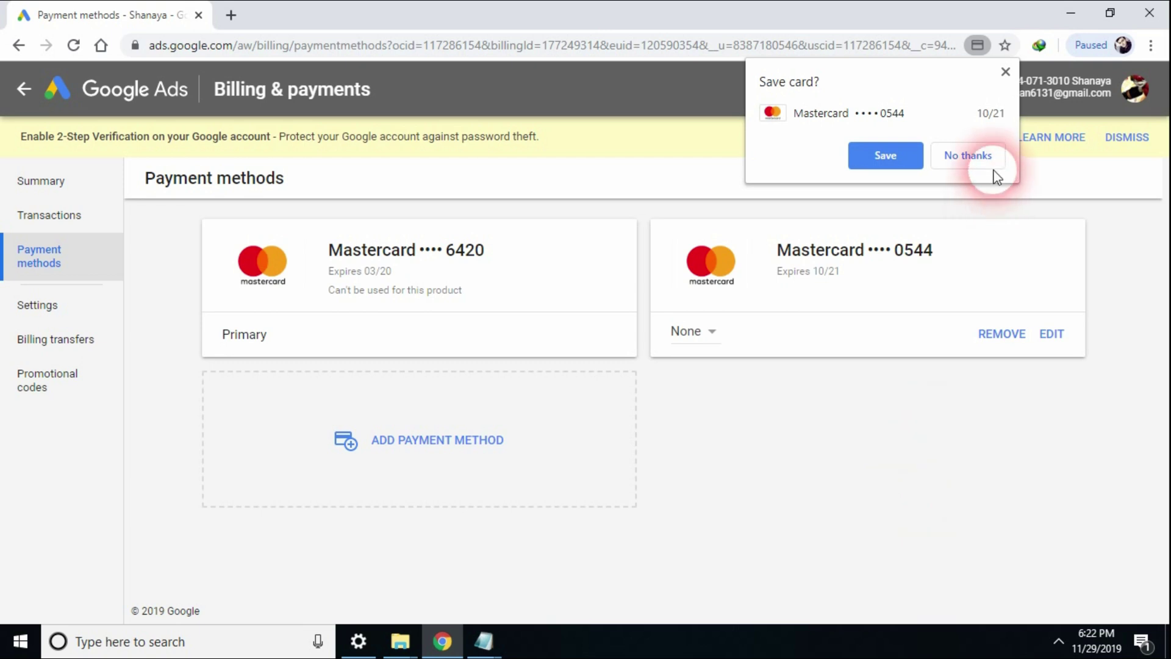
{"action": "left_click", "coordinate": [968, 155]}
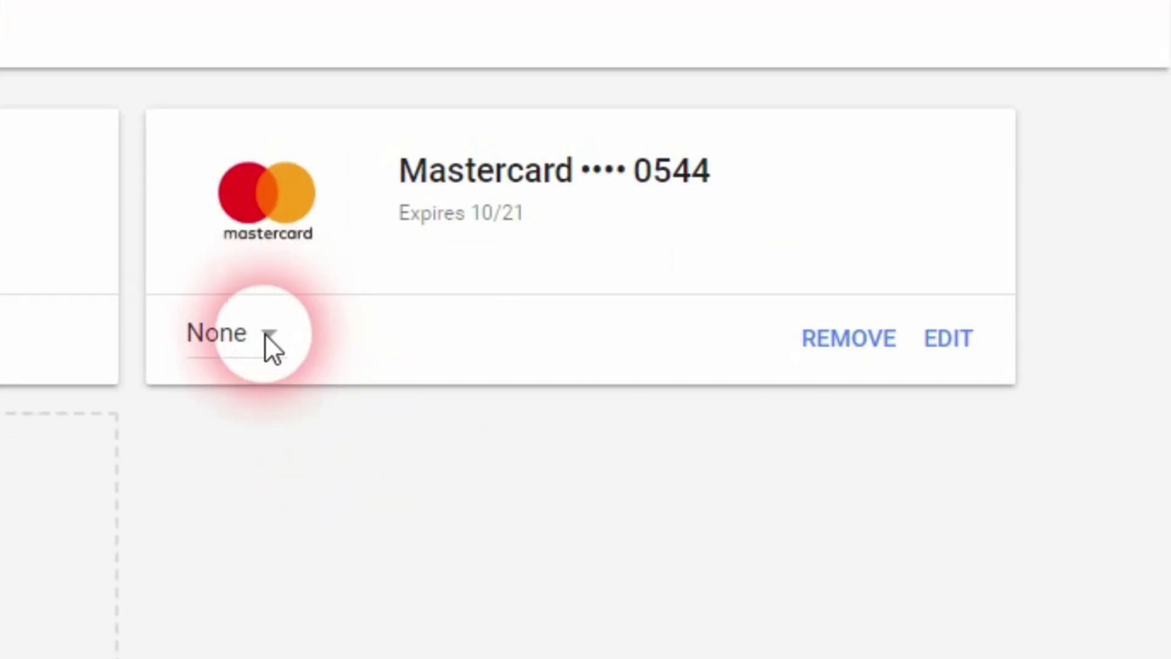
{"action": "left_click", "coordinate": [265, 333]}
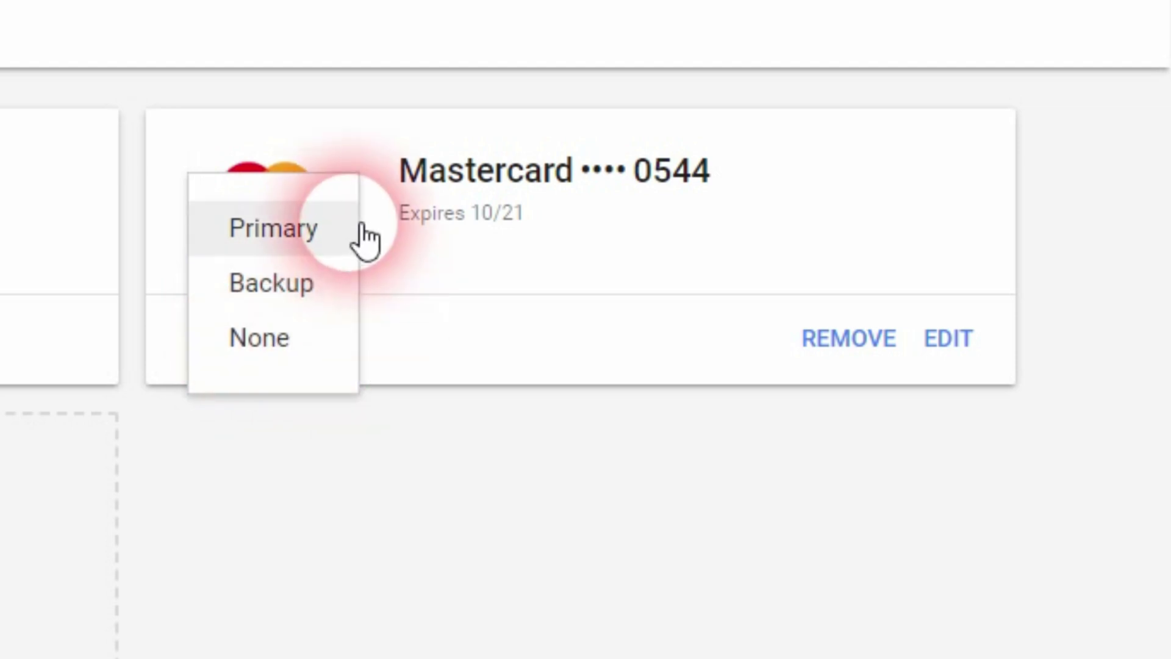
{"action": "left_click", "coordinate": [369, 296]}
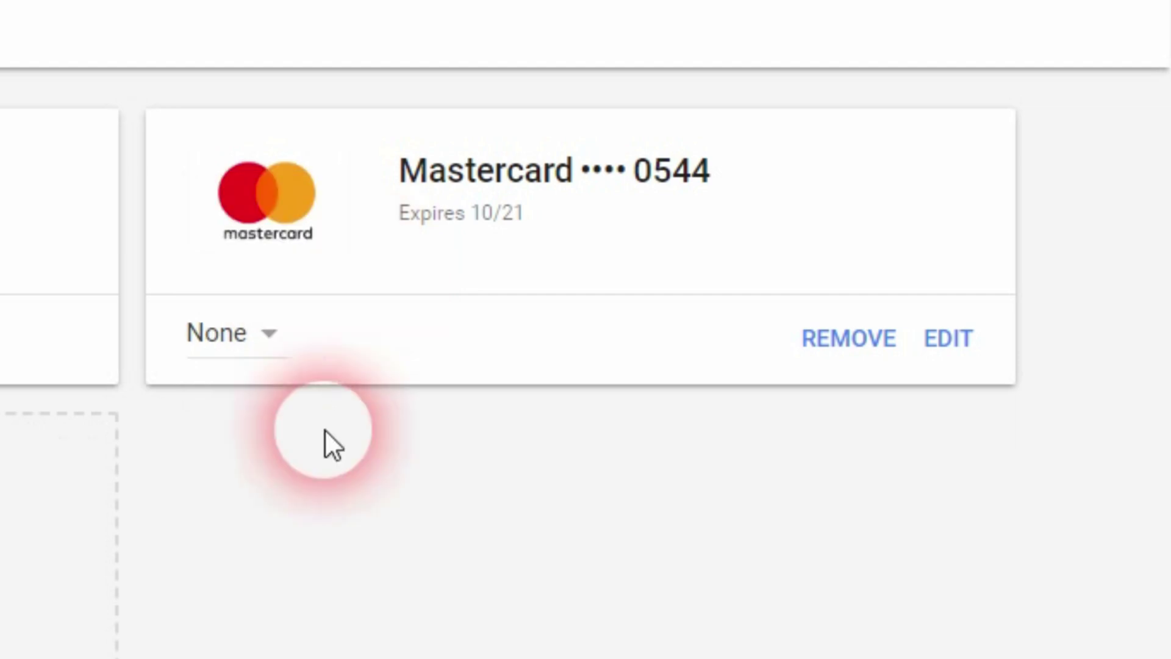
{"action": "left_click", "coordinate": [266, 334]}
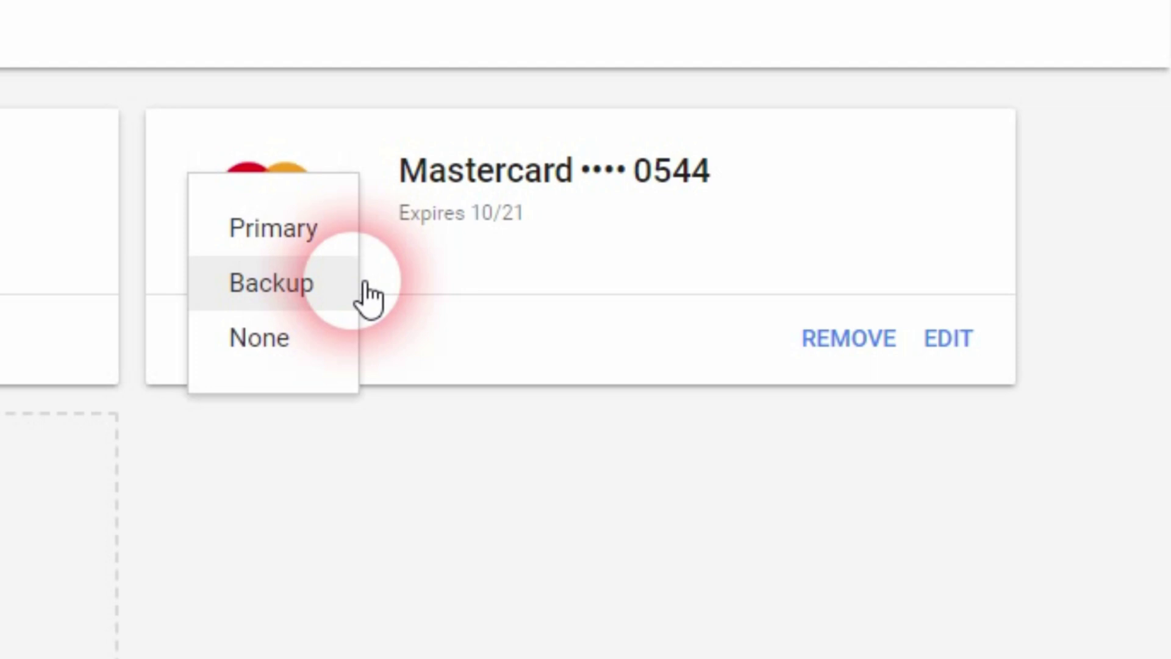
{"action": "left_click", "coordinate": [408, 488]}
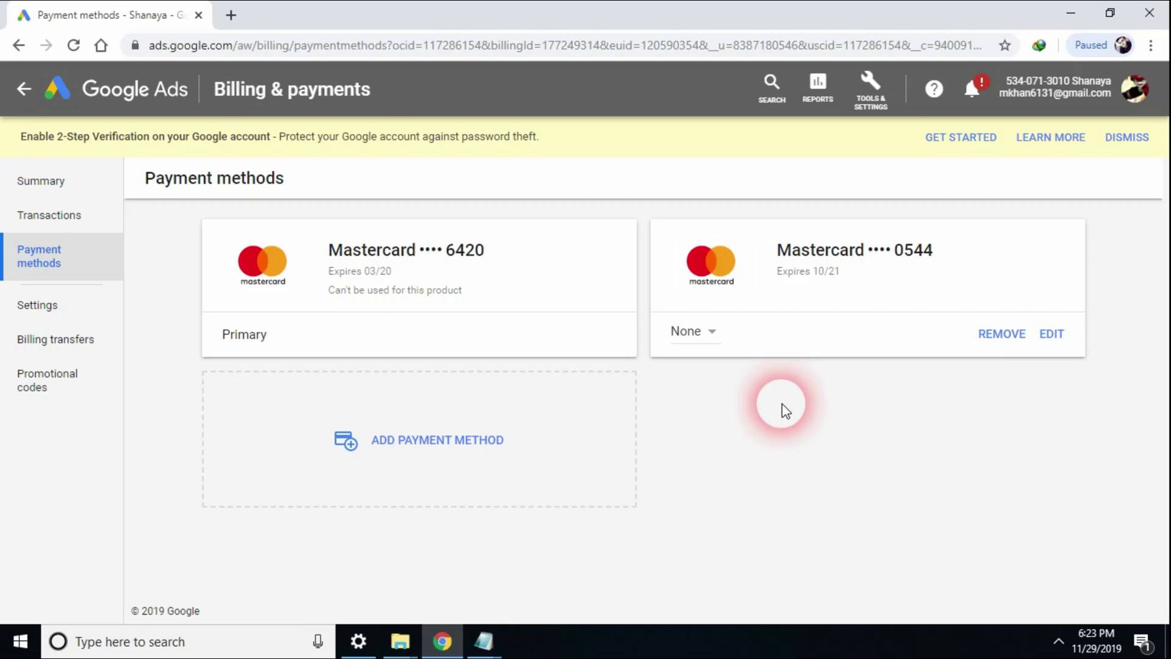